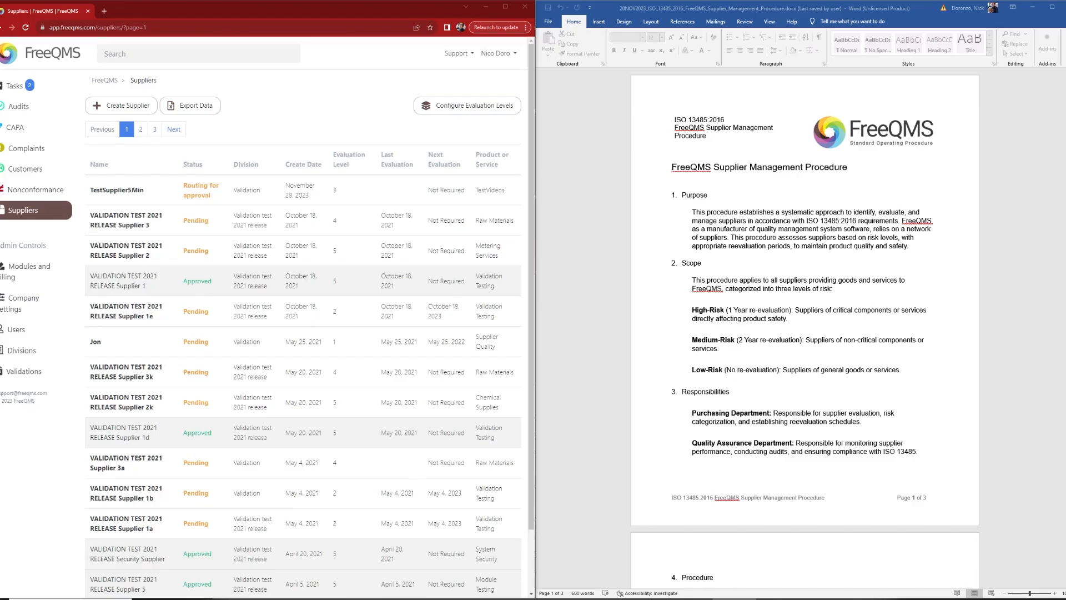
Review the title, header logo and Purpose section of the supplier management procedure in Word
left_click_drag(672, 167, 855, 169)
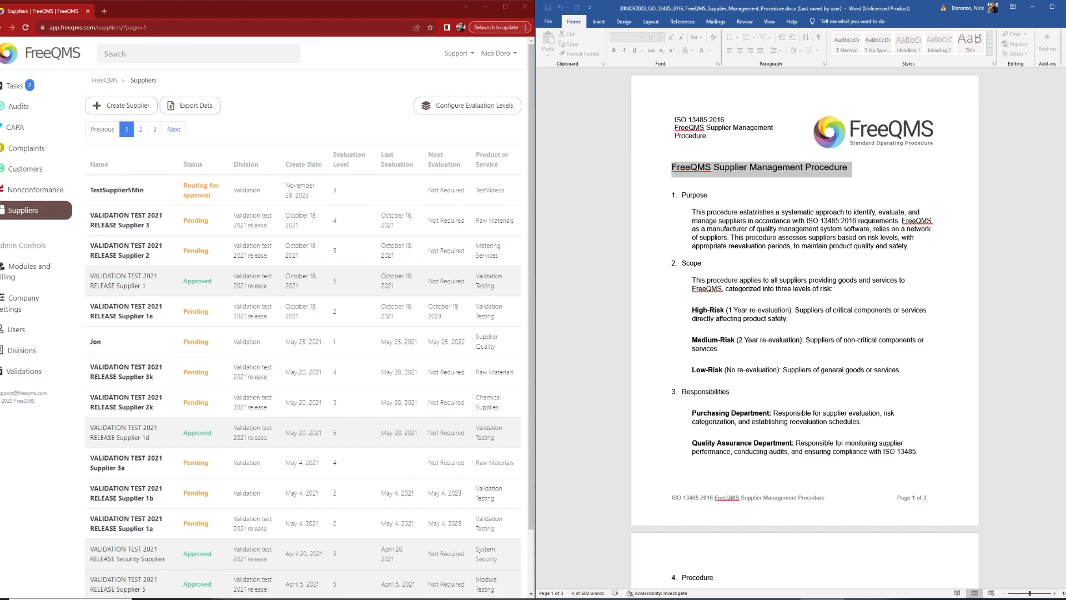
left_click(800, 136)
left_click_drag(961, 138, 917, 136)
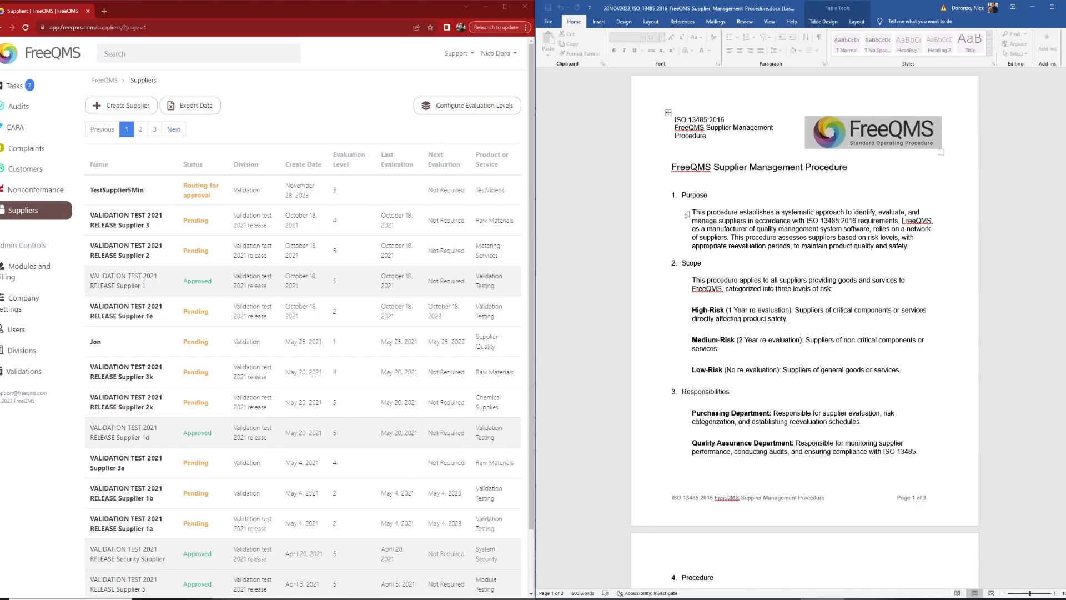
left_click_drag(689, 214, 847, 251)
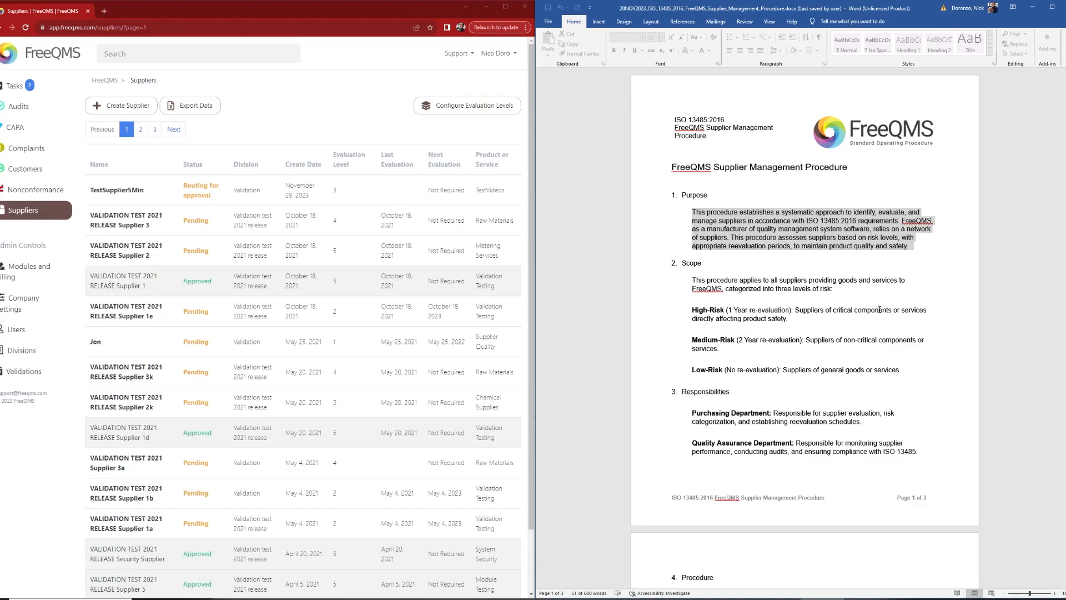
left_click(879, 309)
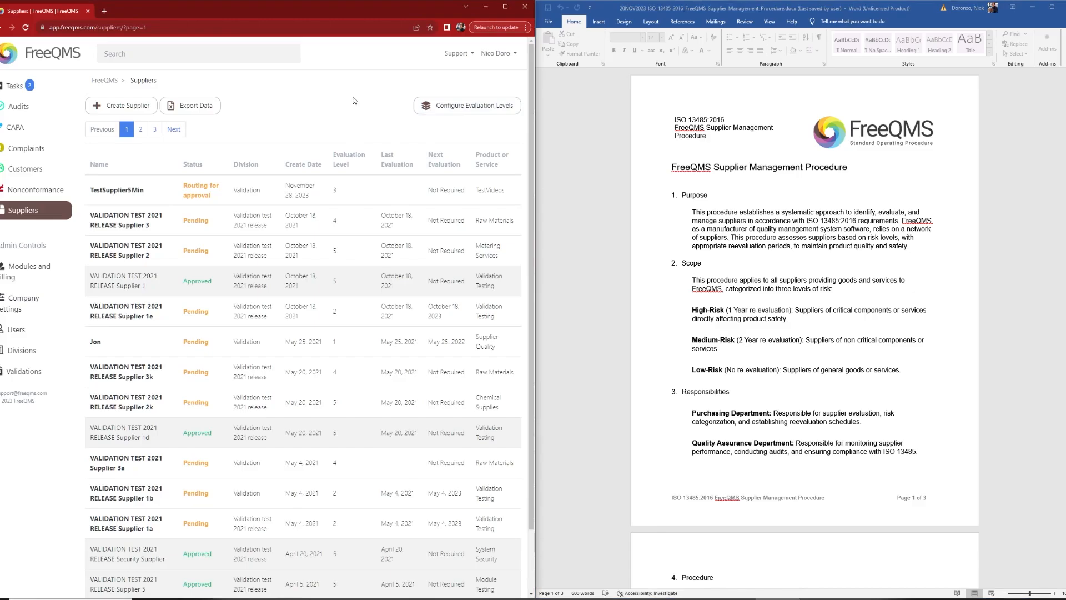
Look over the TestSupplier5Min supplier record in FreeQMS and view the evaluation level settings
left_click(89, 194)
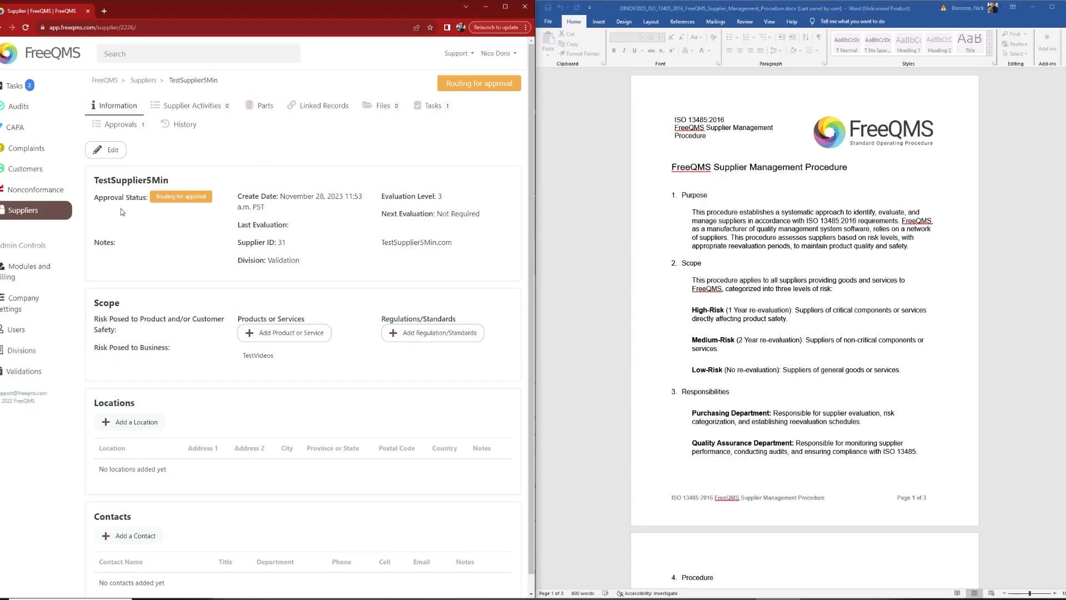
scroll(121, 210, "down", 1)
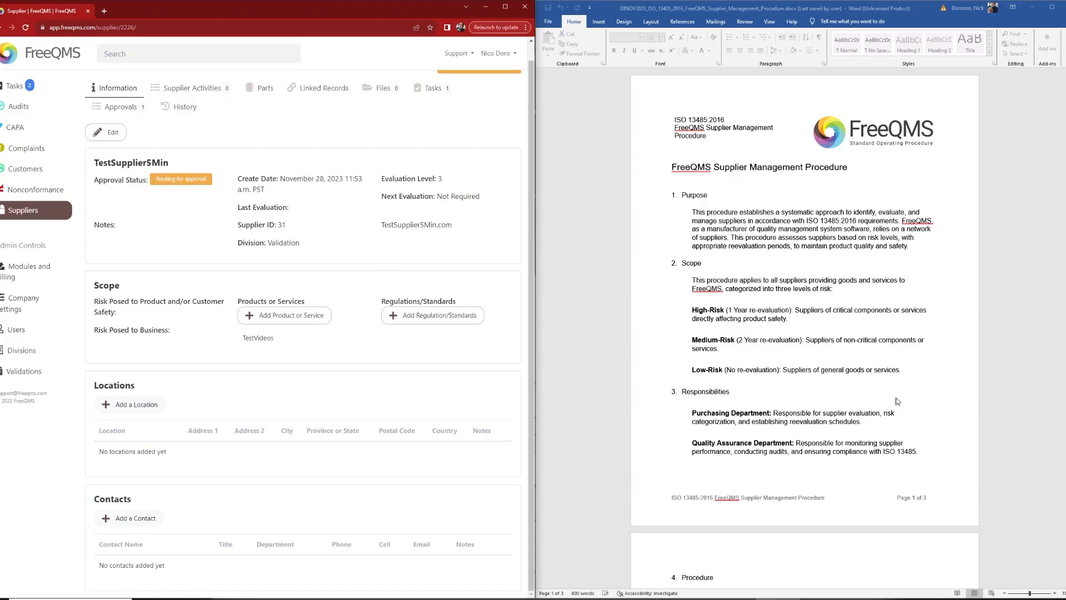
left_click(686, 376)
left_click(684, 375)
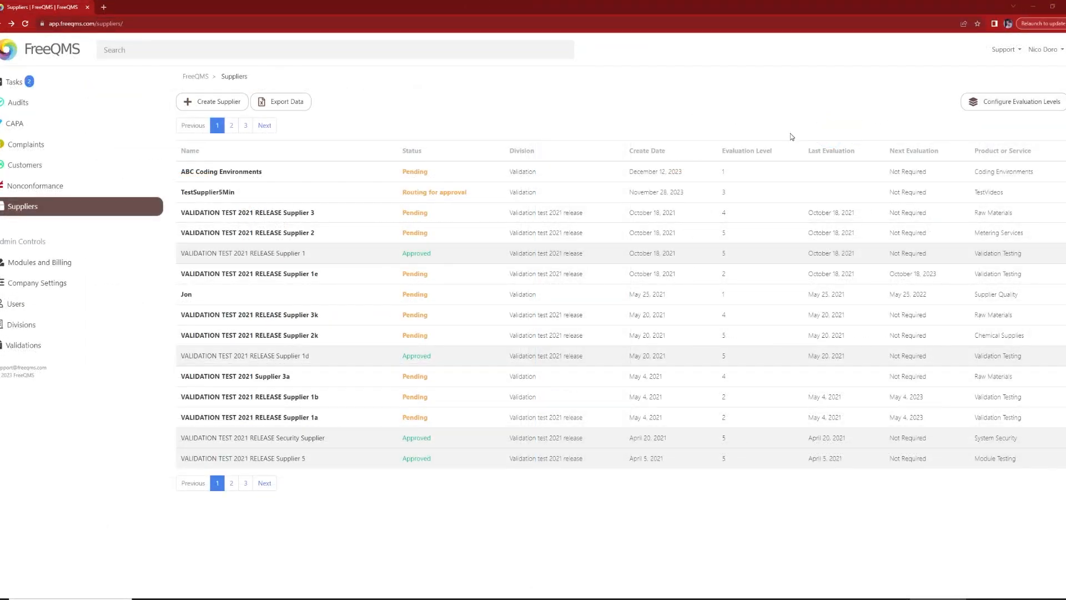
left_click(1007, 105)
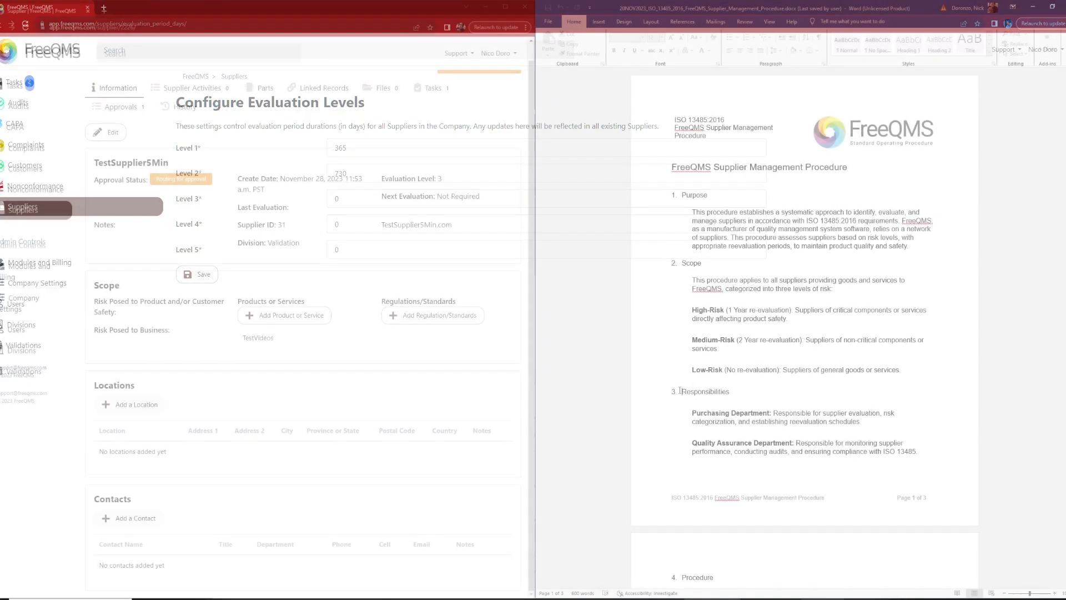
Read through the Responsibilities and Procedure sections of the supplier management procedure in Word
scroll(750, 390, "down", 1)
scroll(749, 390, "down", 3)
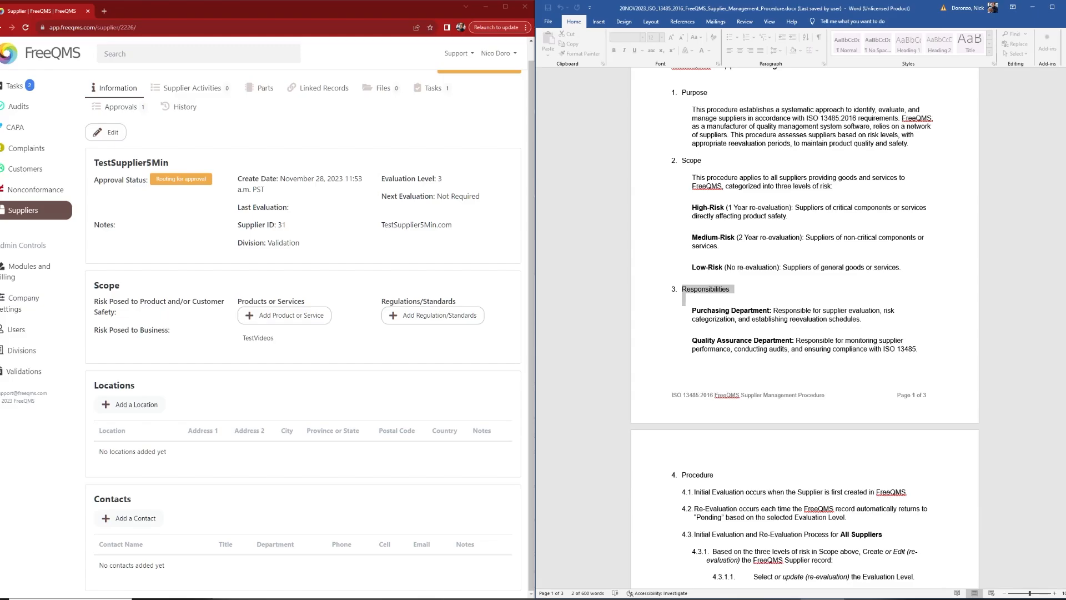
left_click(661, 476)
scroll(664, 469, "down", 4)
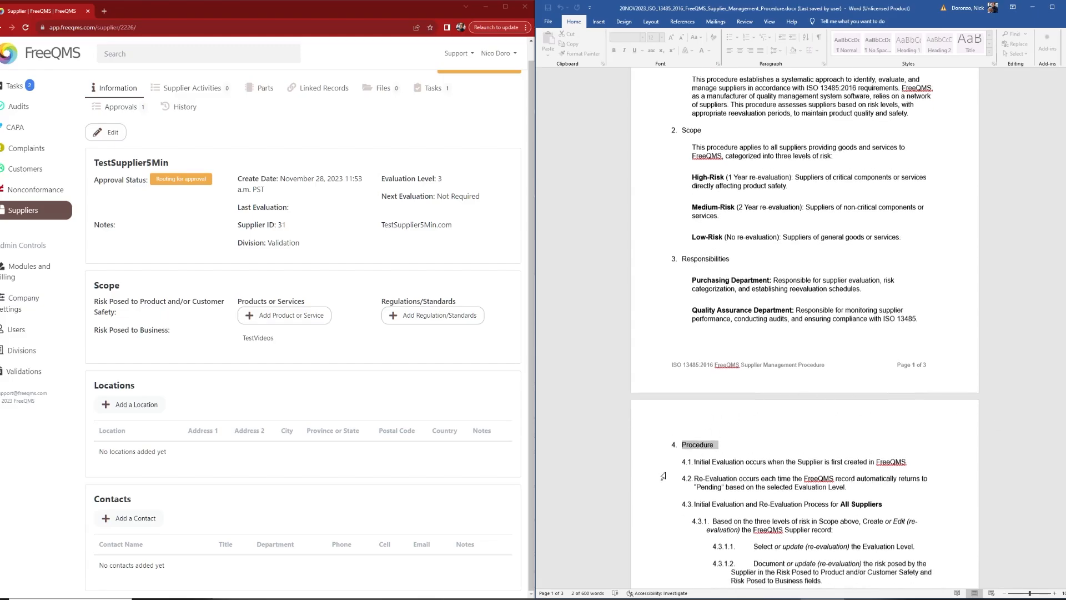
scroll(666, 462, "down", 4)
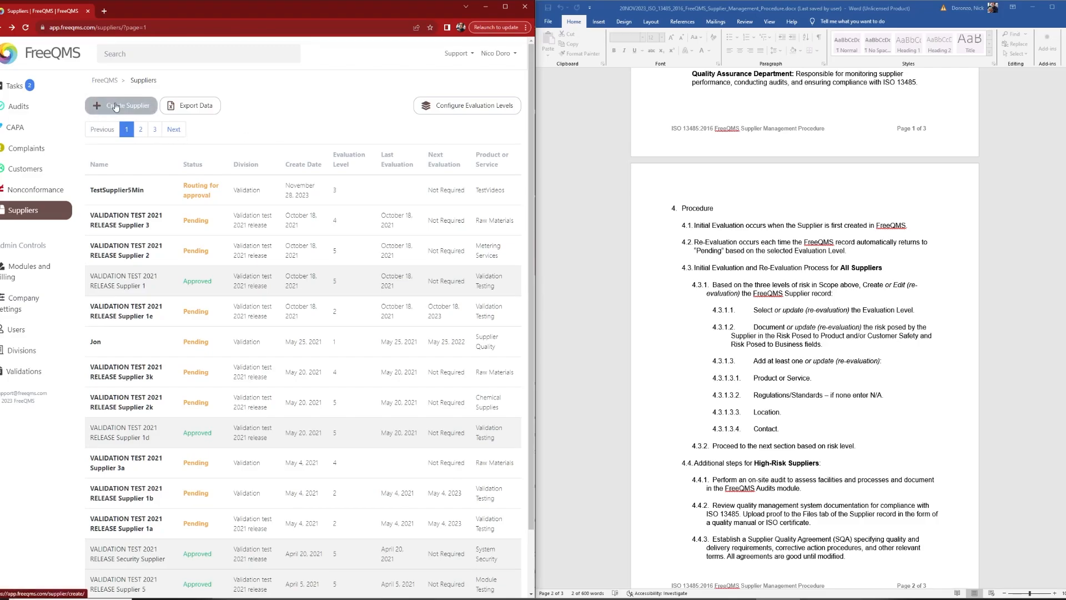
Start a new supplier record in FreeQMS and review procedure item 4.3.1.1 on selecting the Evaluation Level
left_click(132, 109)
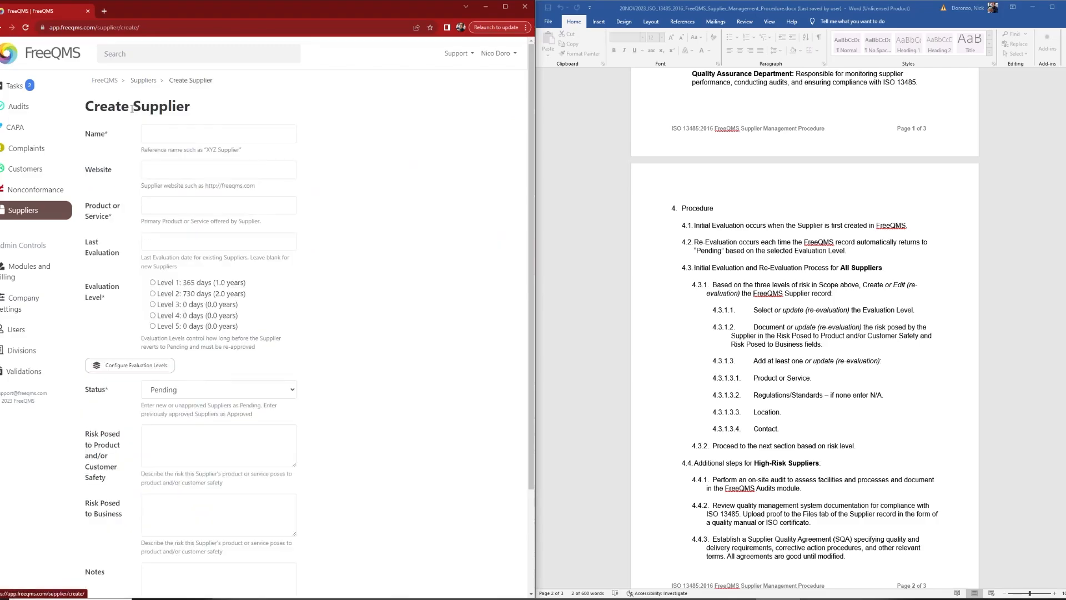
left_click(905, 300)
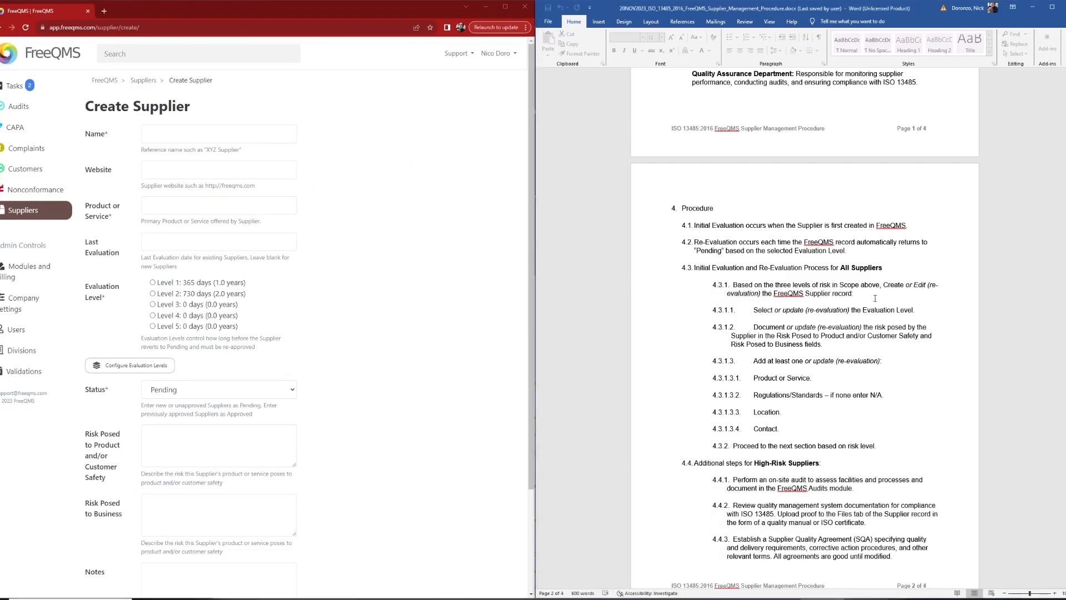
left_click_drag(917, 311, 754, 311)
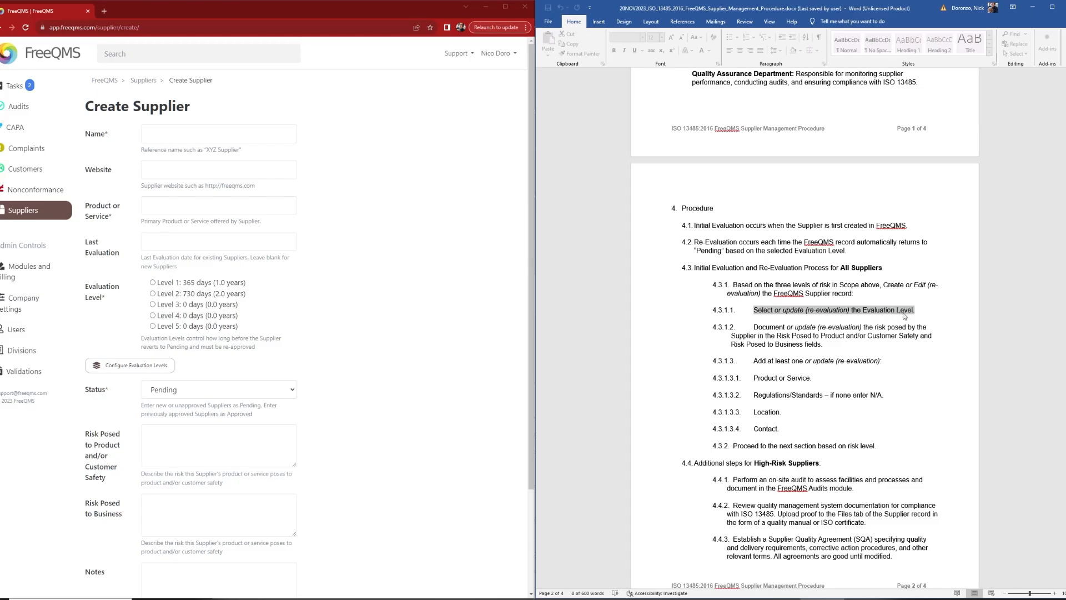
left_click(929, 314)
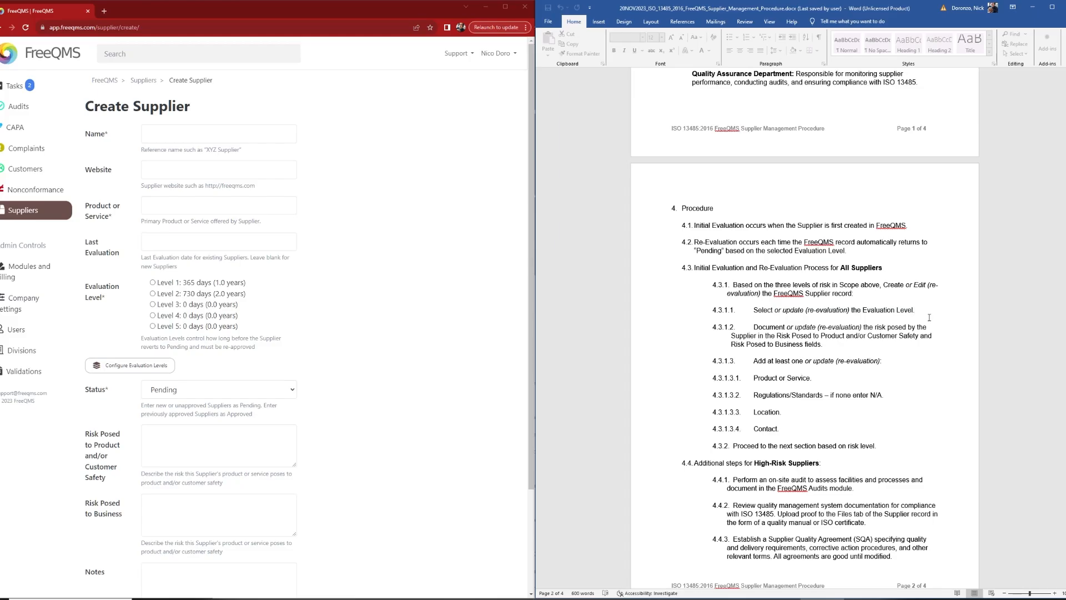
scroll(929, 317, "down", 1)
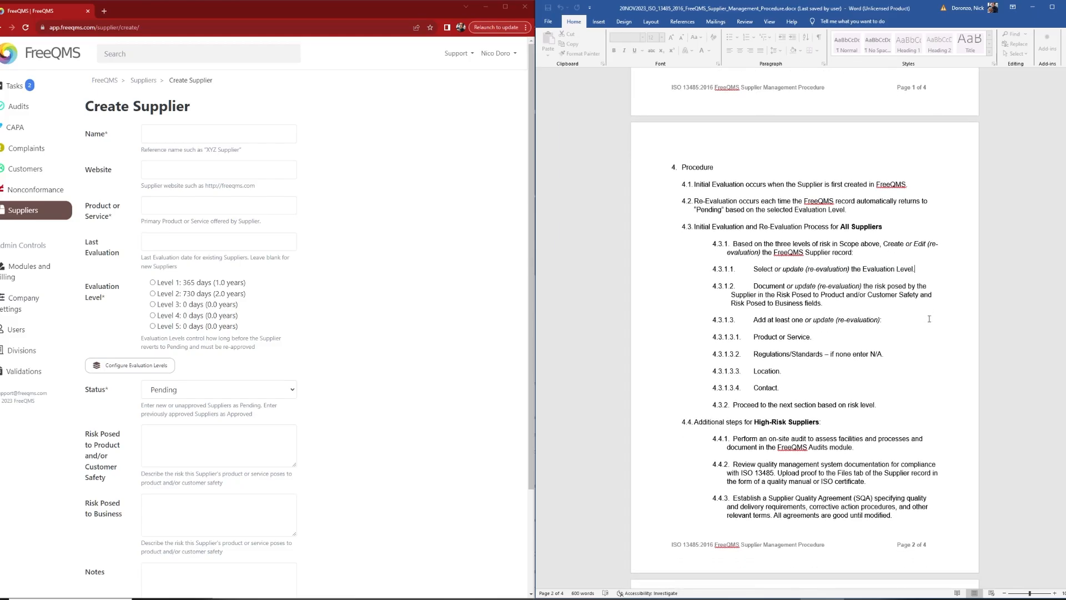
Name the new supplier ABC Coding Environments and set its evaluation level to Level 1: 365 days
left_click(224, 128)
left_click(225, 128)
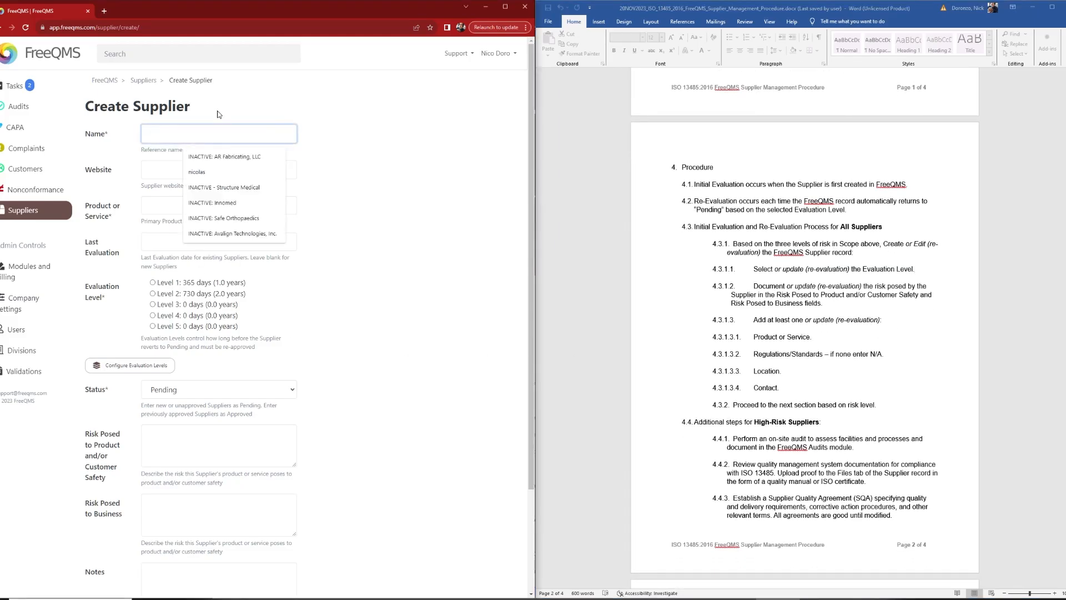
type("ABC Coding")
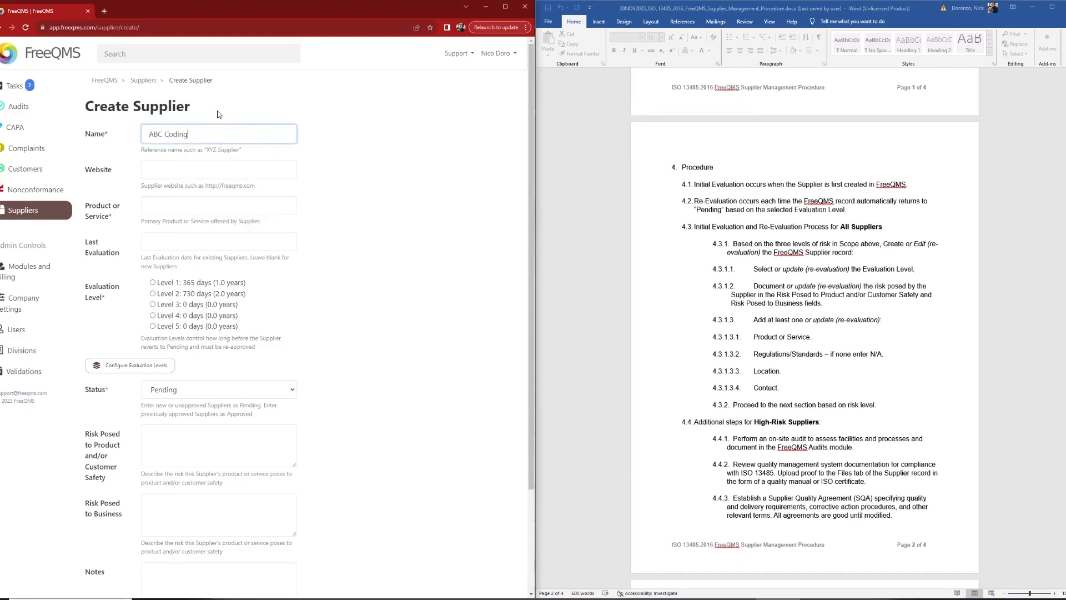
type(" Environments")
left_click(218, 114)
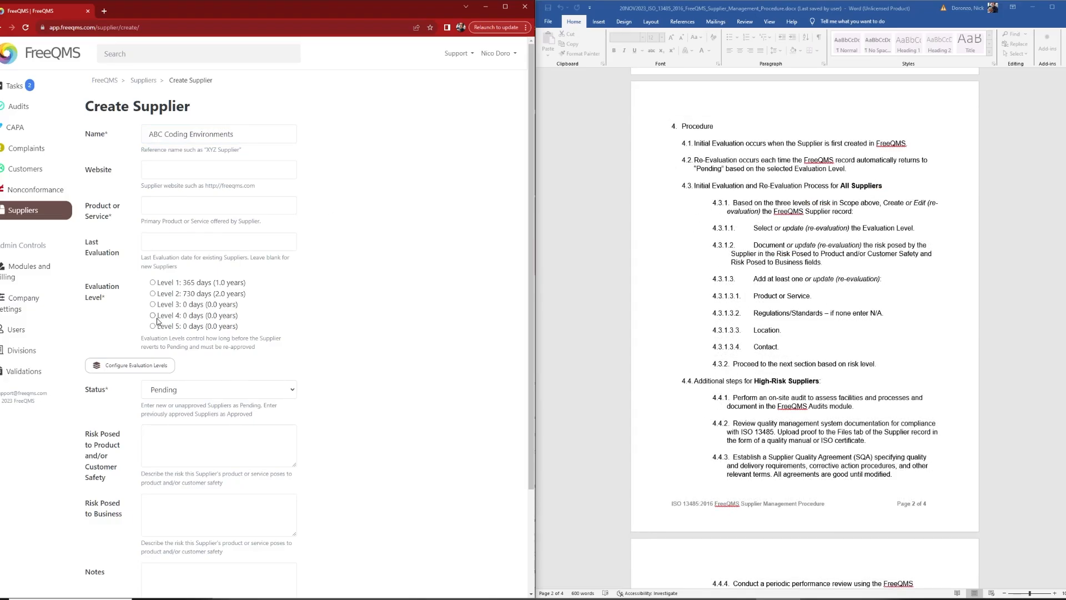
left_click(153, 282)
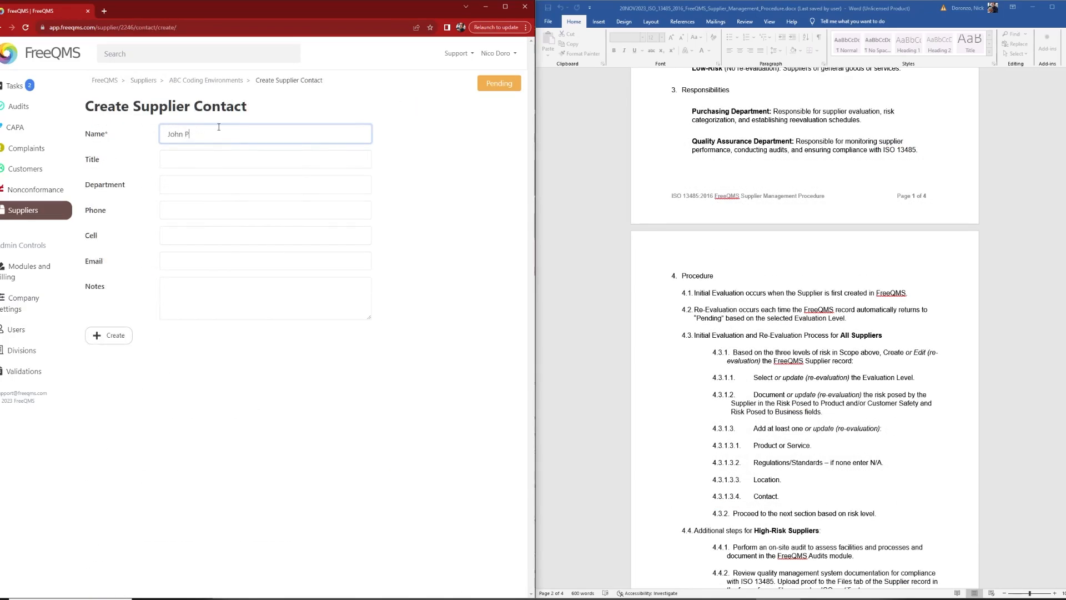
Create a supplier contact with the contact's full name and the title Director of Programming, and look over the supplier record
type("rogram")
key("Tab")
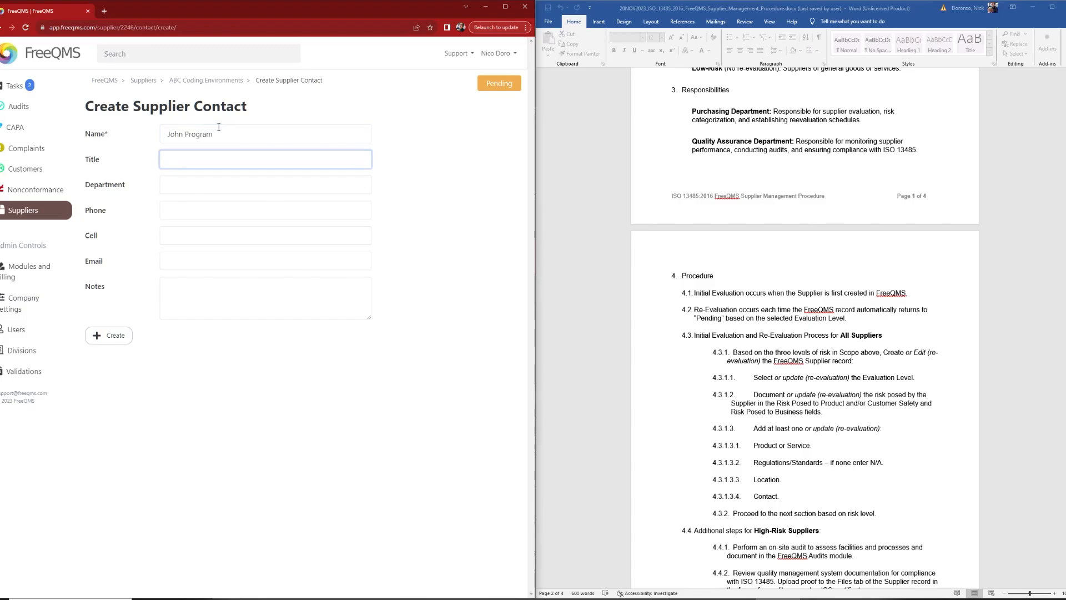
type("Director of Programming")
left_click(111, 336)
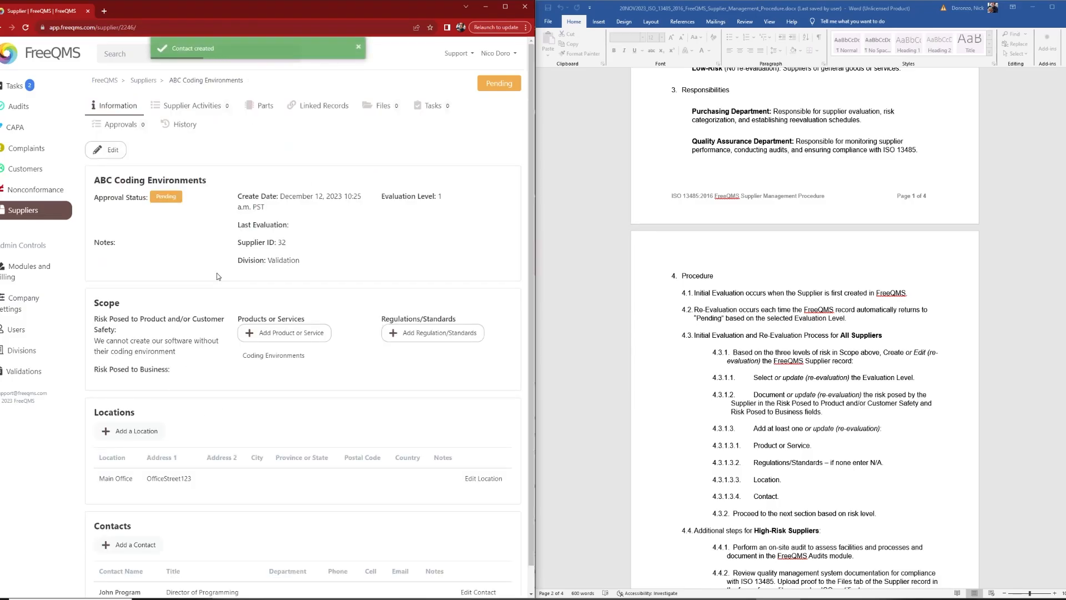
scroll(218, 276, "down", 1)
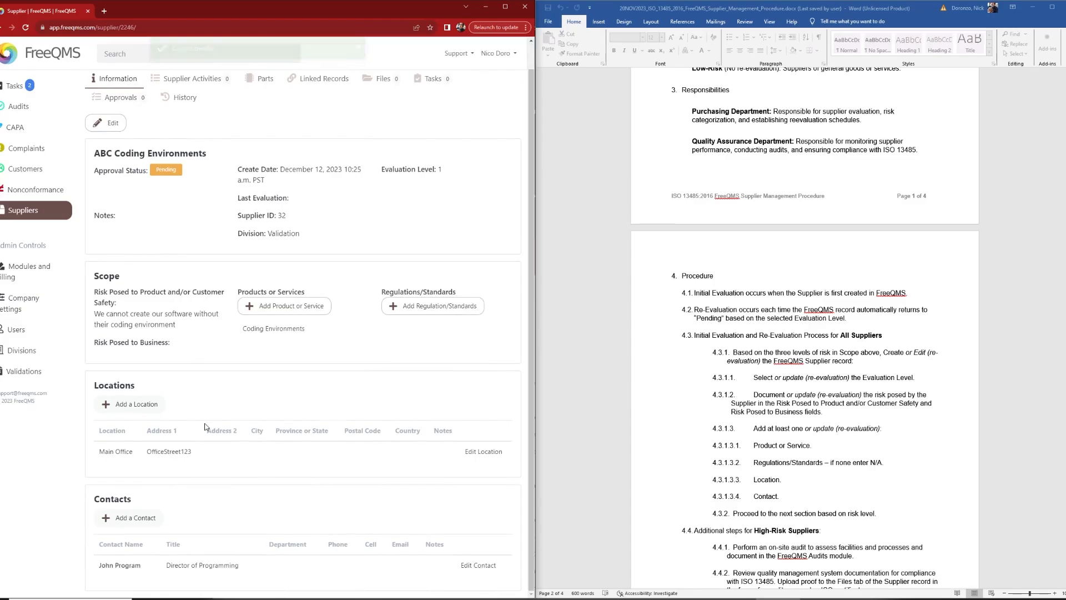
scroll(213, 329, "up", 1)
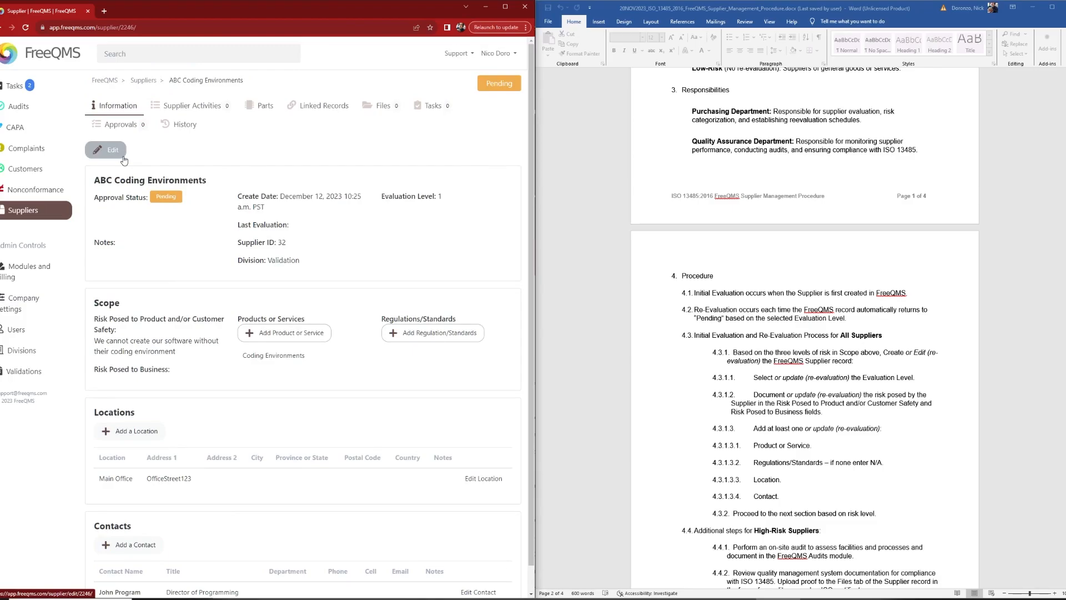
Start a file upload for the ABC Coding Environments supplier and choose TestSQA.txt from the TestDocs folder on the Desktop
left_click(382, 105)
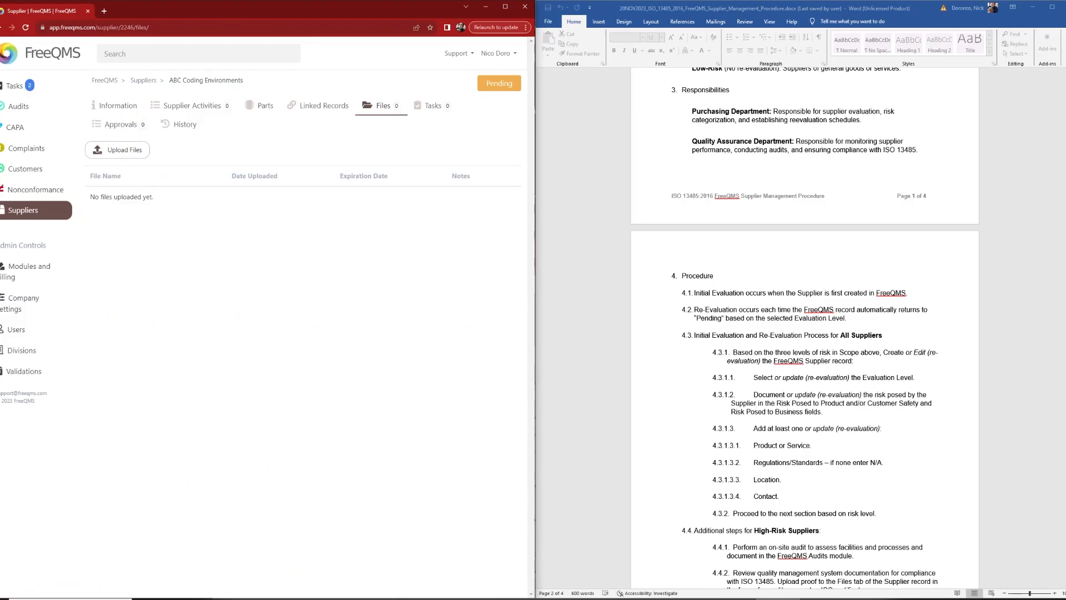
left_click(136, 151)
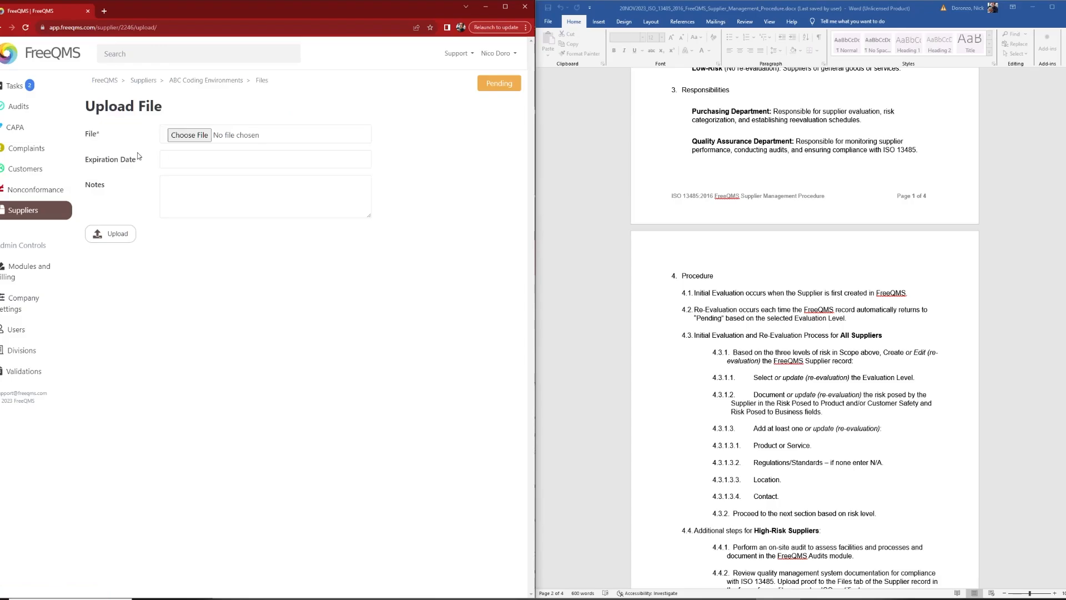
left_click(207, 136)
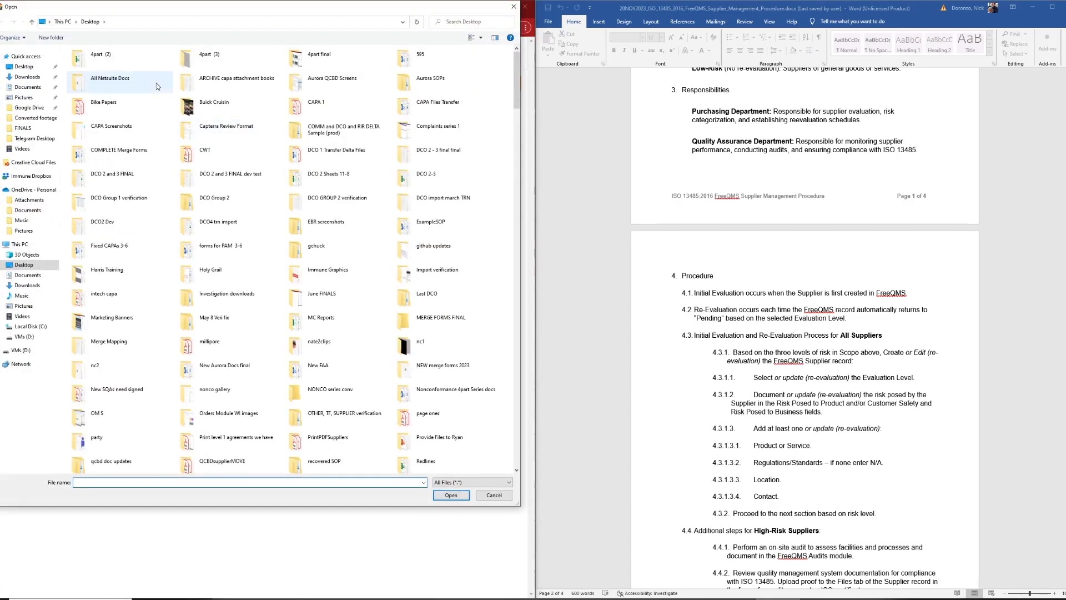
left_click(140, 195)
type("test")
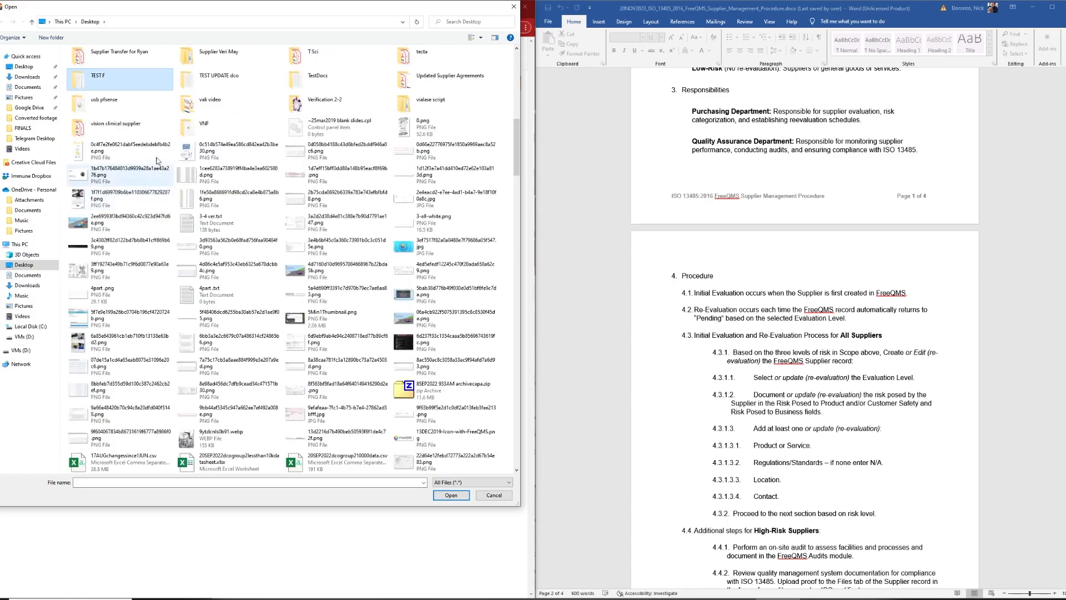
double_click(327, 88)
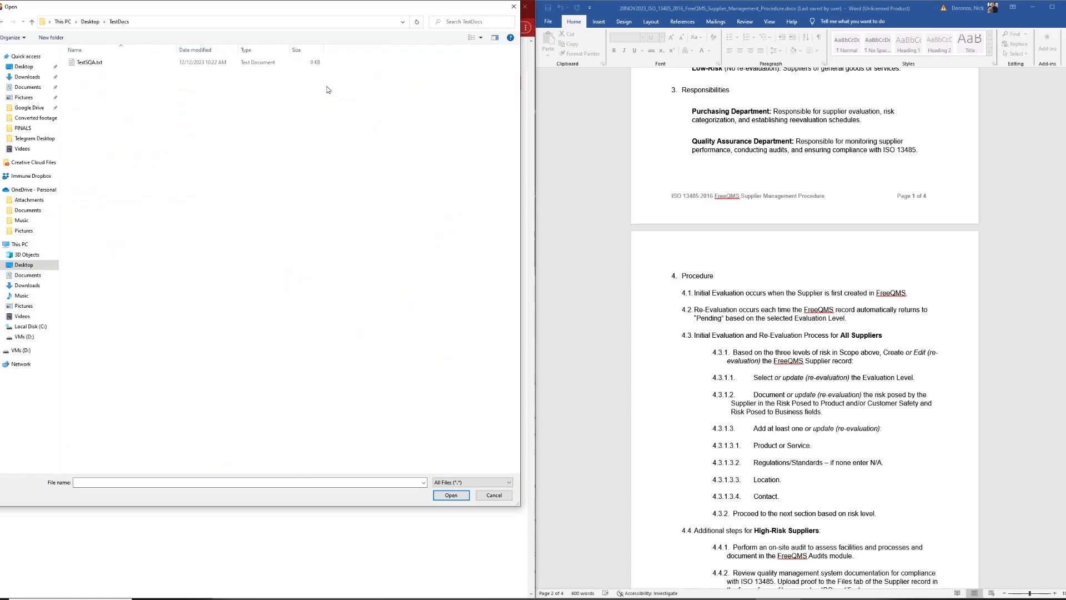
left_click(111, 63)
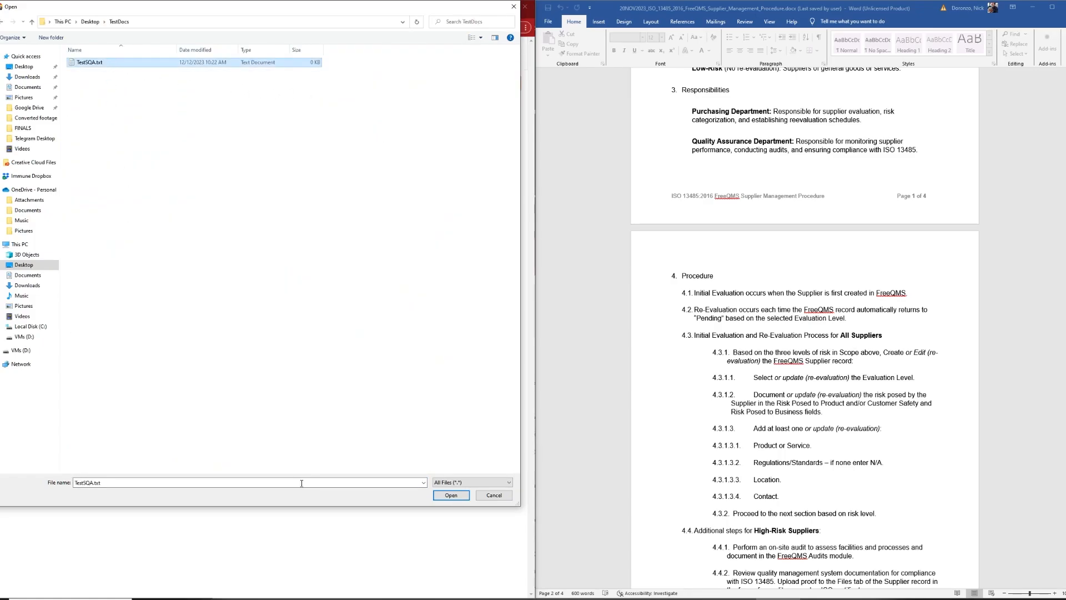
left_click(452, 495)
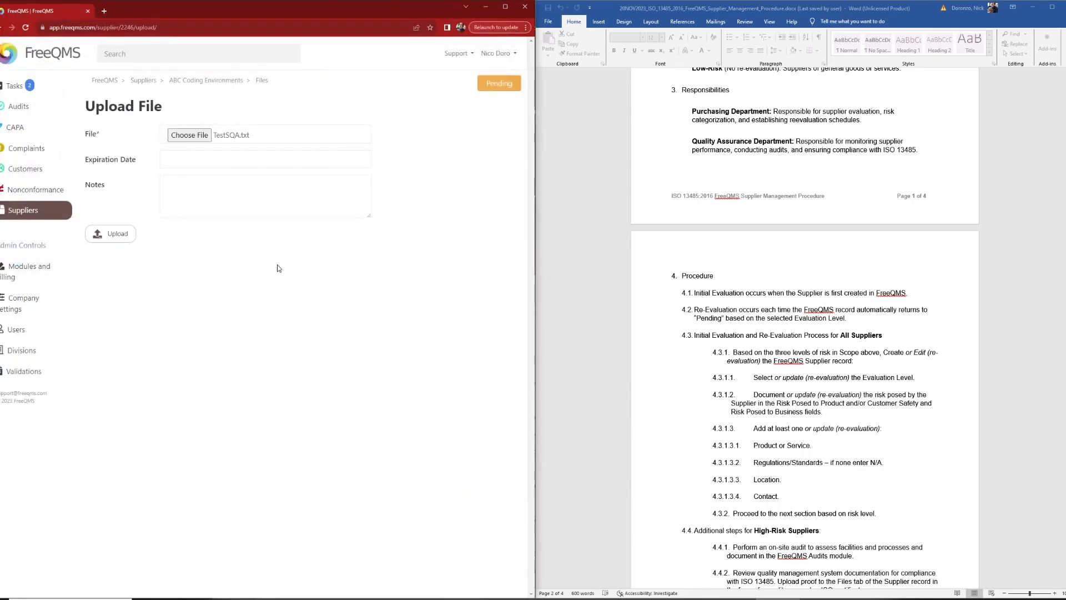